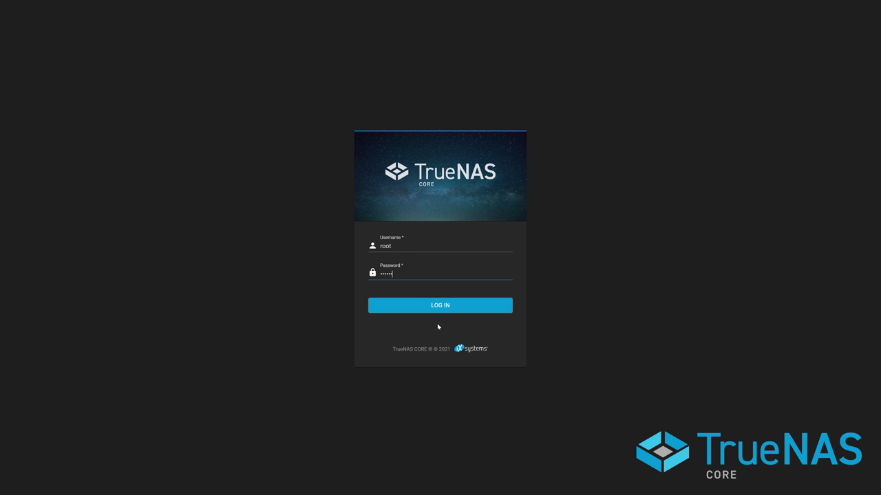
Log in to TrueNAS CORE and open Storage > Pools to see pool1 ONLINE
type("***")
key("Return")
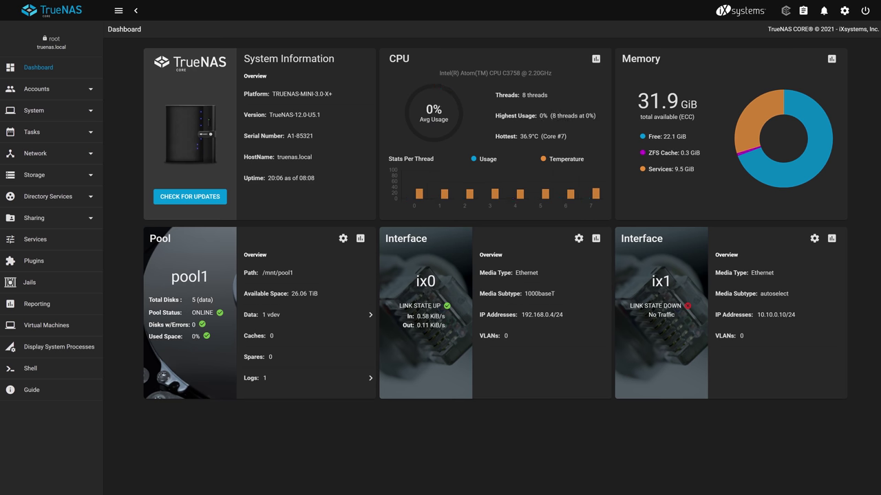
left_click(43, 174)
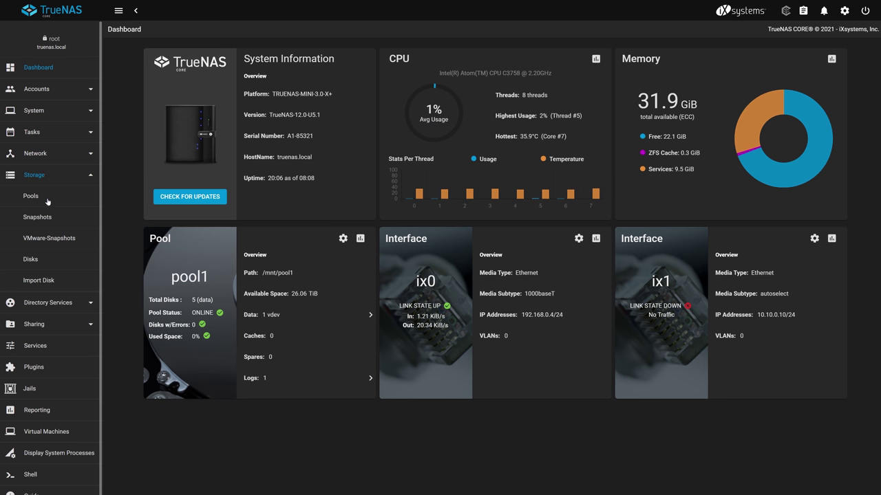
left_click(46, 200)
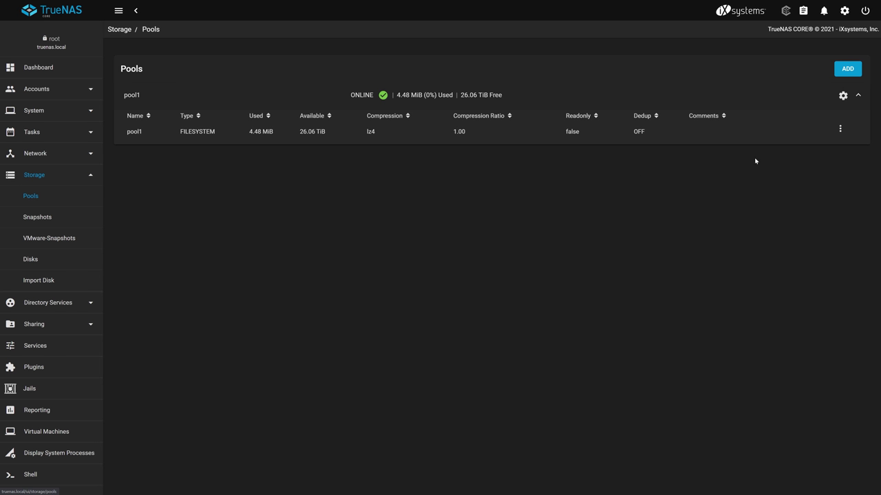
Create a dataset named 'plex media' inside pool1
left_click(840, 131)
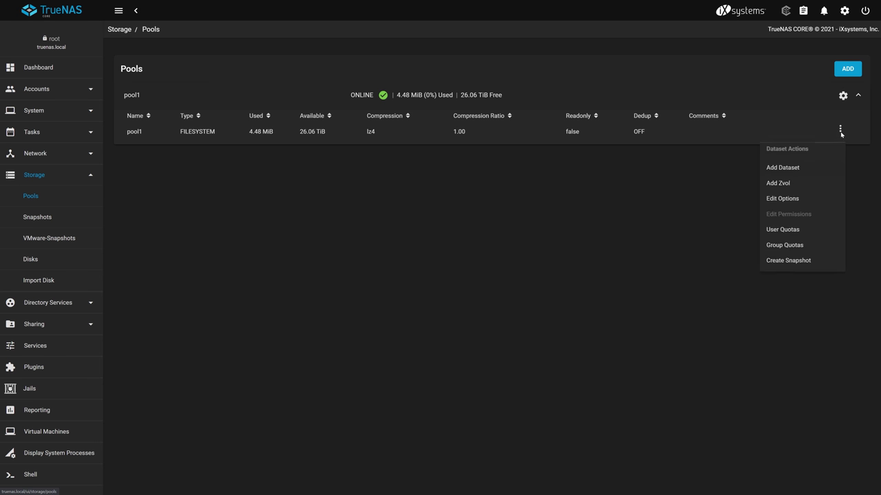
left_click(818, 169)
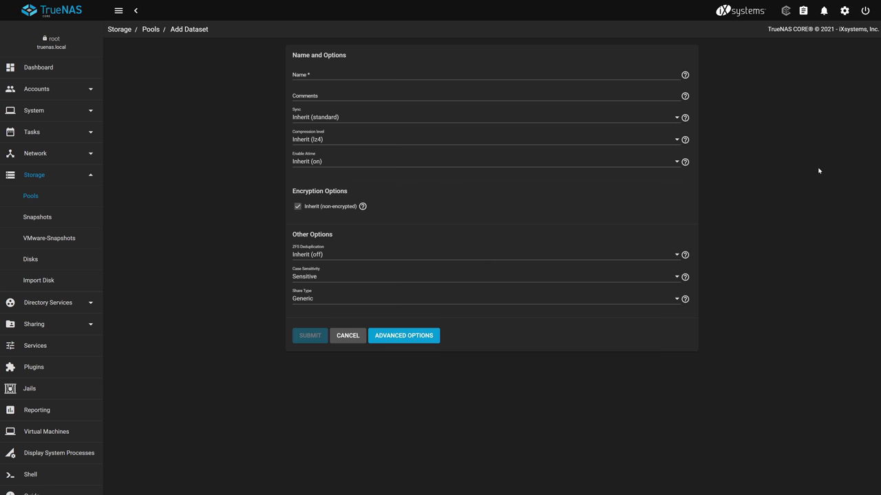
type("plex")
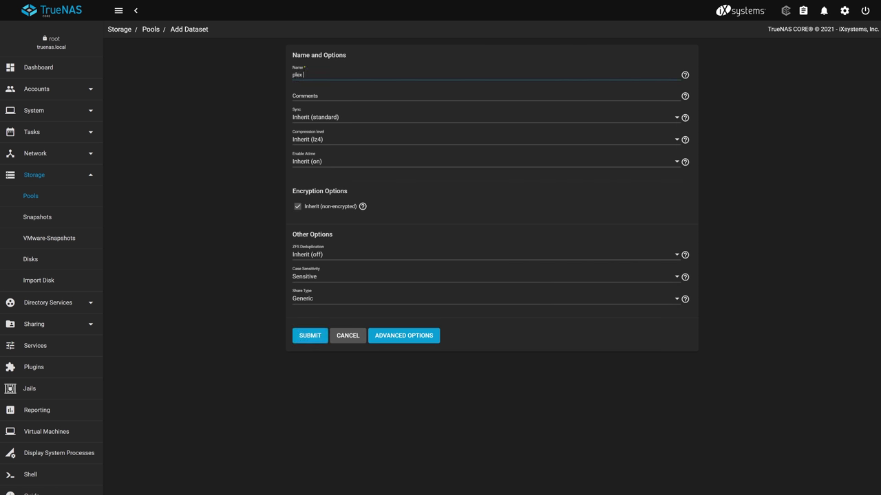
type(" media")
left_click(313, 337)
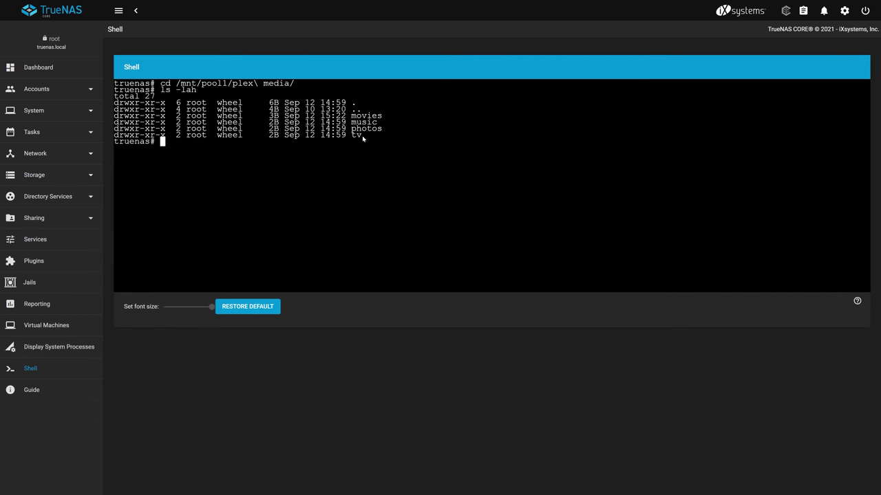
Check the movies, music, photos and tv folders in /mnt/pool1/plex media, then return to the Dashboard
left_click_drag(362, 137, 365, 139)
left_click(39, 68)
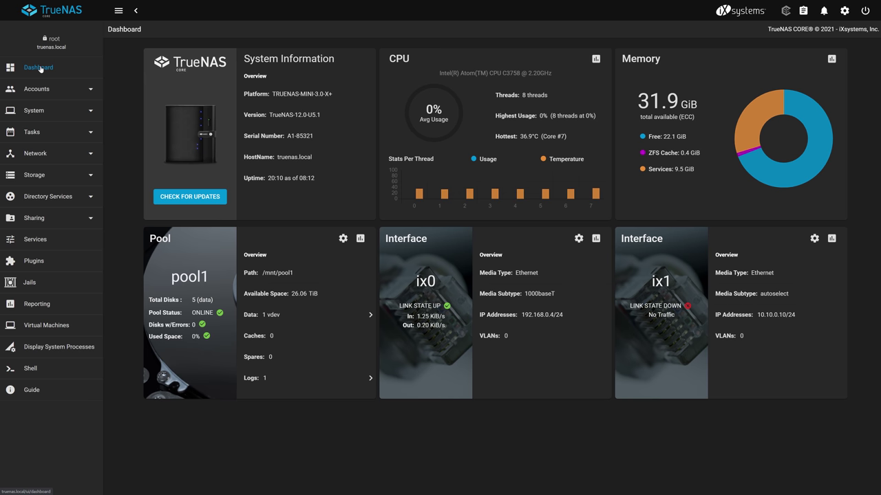
Choose pool1 for plugin and jail storage and view the Plex Media Server plugin
left_click(34, 261)
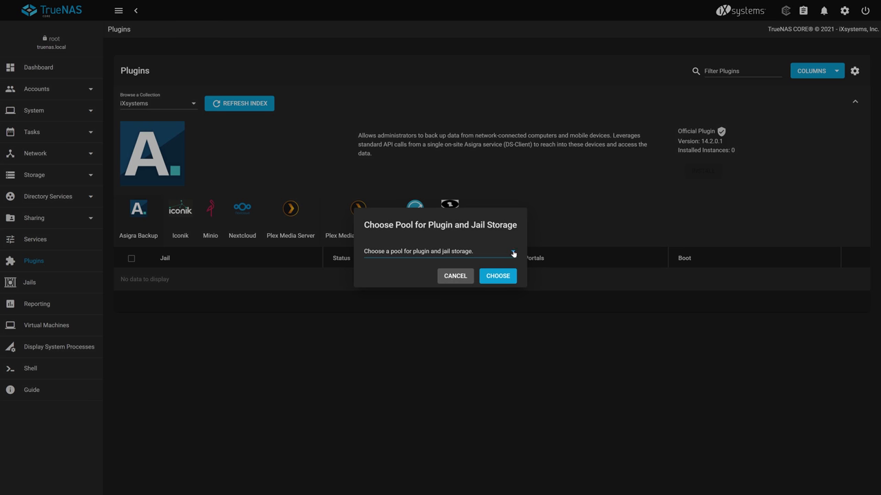
left_click(508, 276)
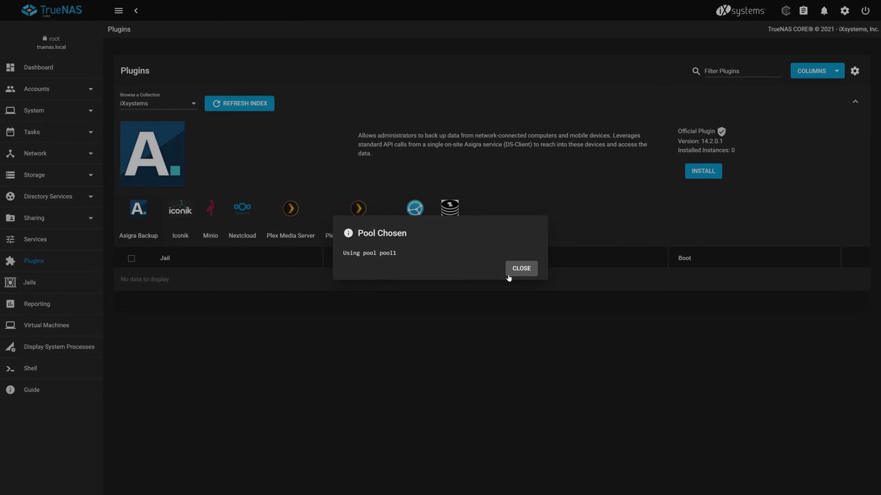
left_click(512, 271)
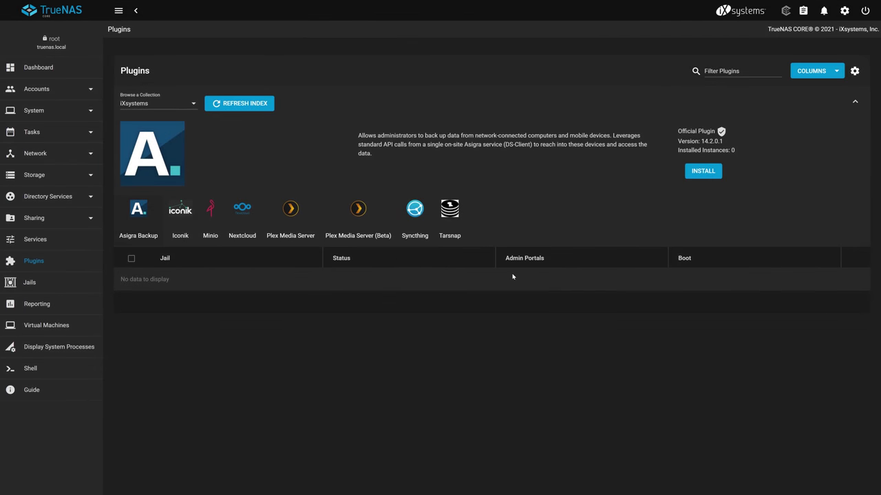
left_click(272, 204)
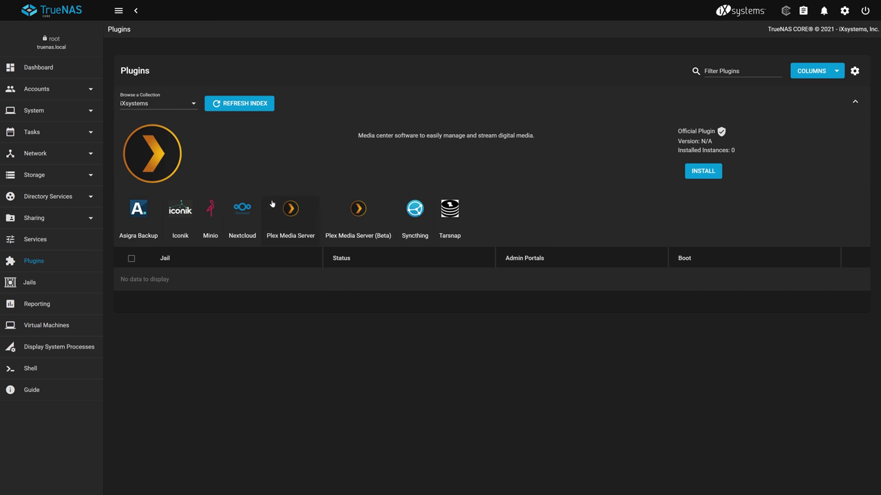
Install Plex Media Server in a jail named 'plex' with DHCP enabled
left_click(715, 172)
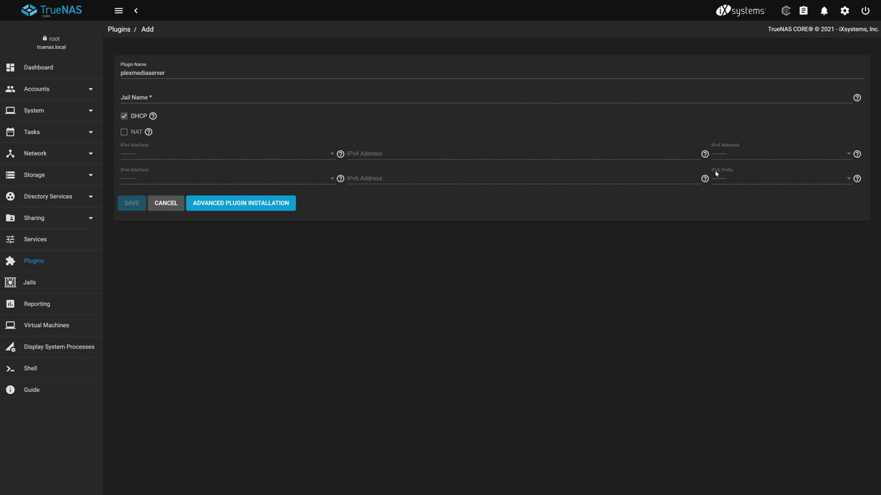
left_click(412, 97)
type("plex")
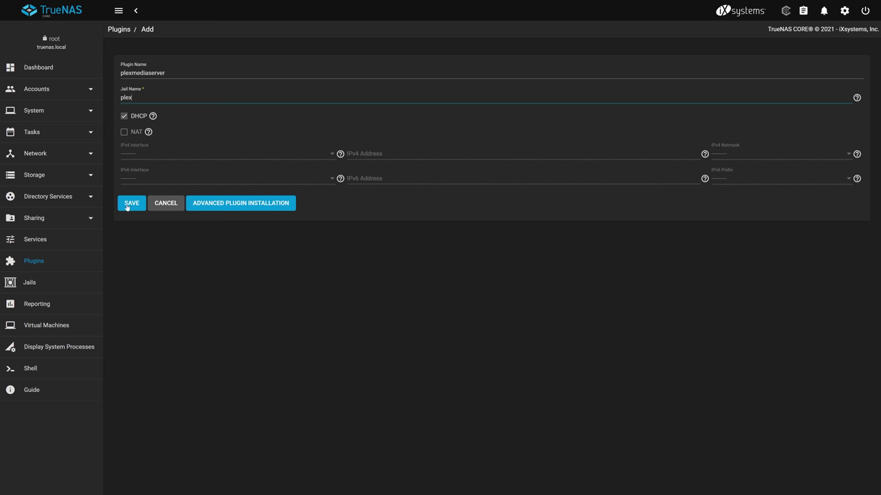
left_click(122, 209)
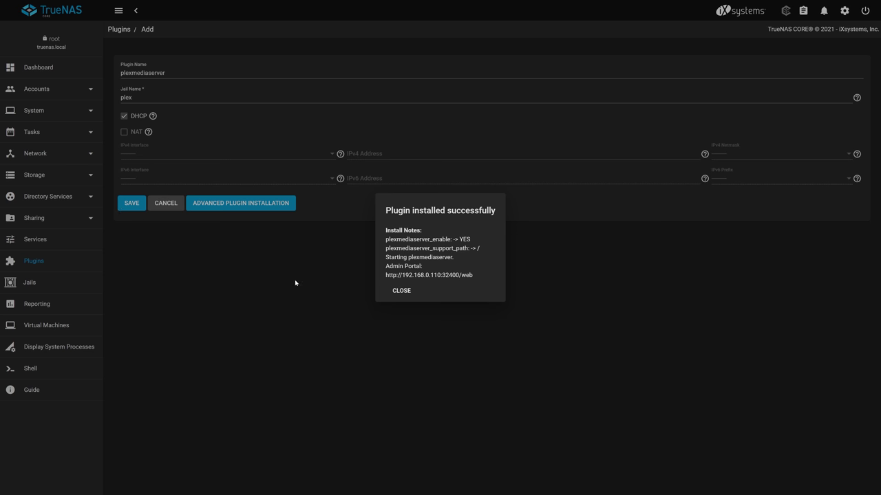
left_click(400, 292)
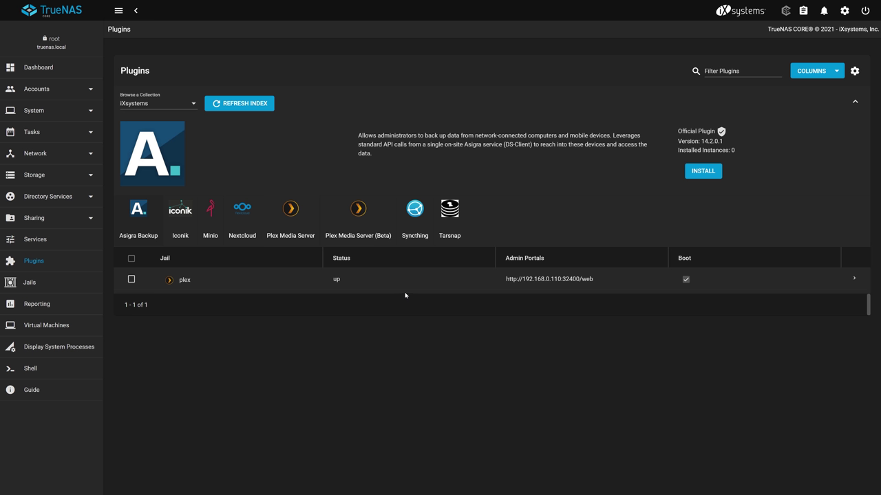
Stop the plex jail and open its still-empty mount points list
left_click(855, 280)
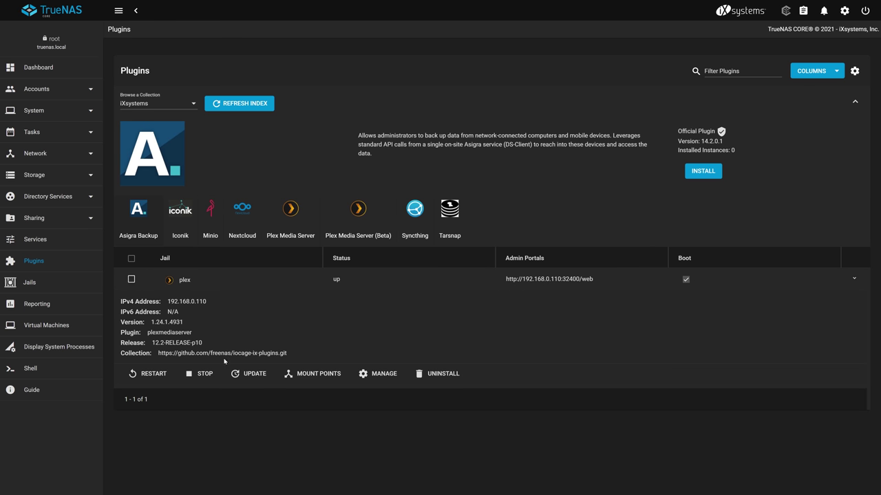
left_click(208, 375)
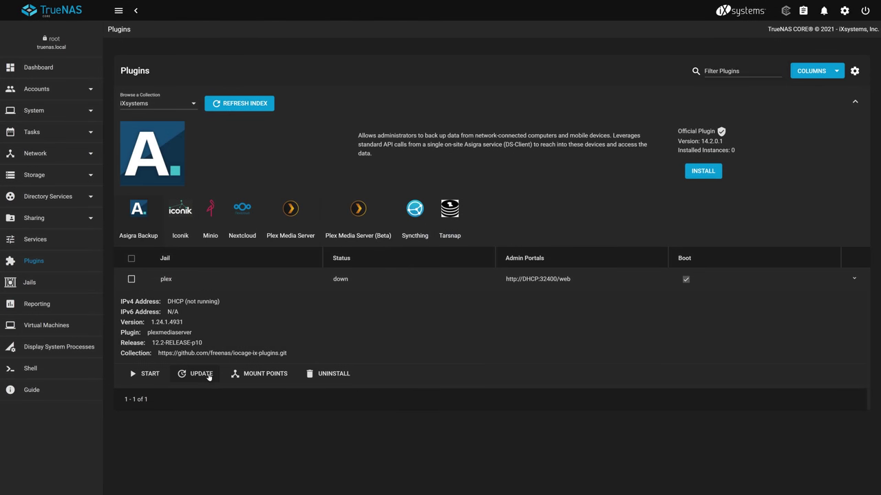
left_click(281, 379)
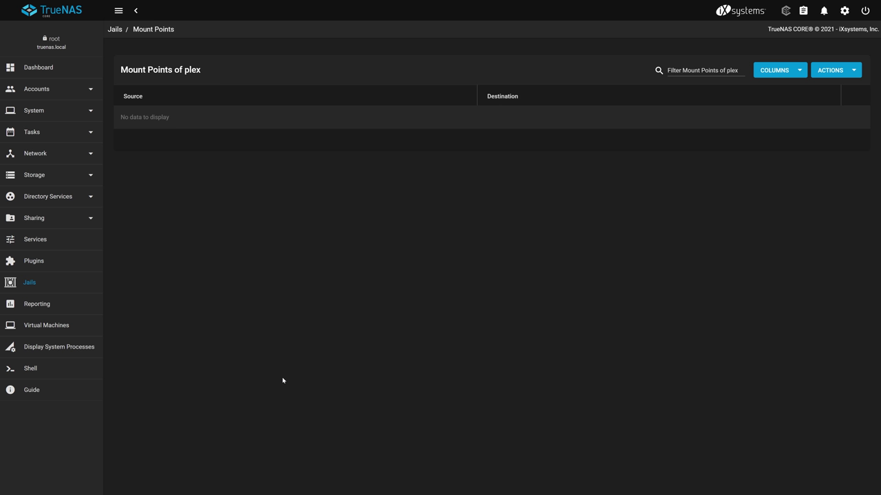
left_click(853, 70)
Mount /mnt/pool1/plex media at the plex jail's root/media folder
left_click(838, 91)
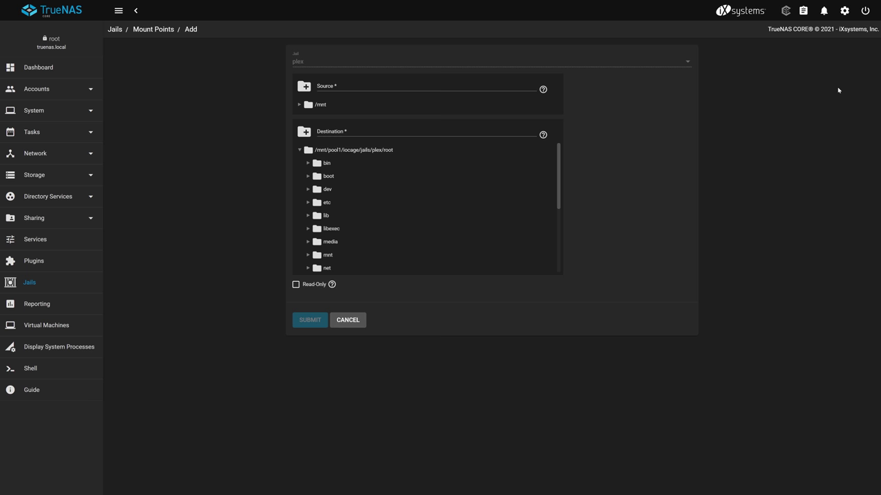
left_click(298, 104)
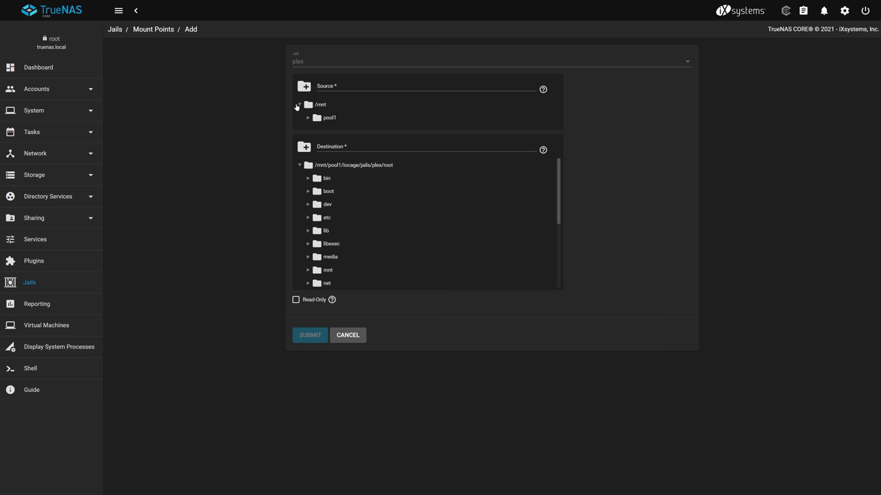
left_click(308, 117)
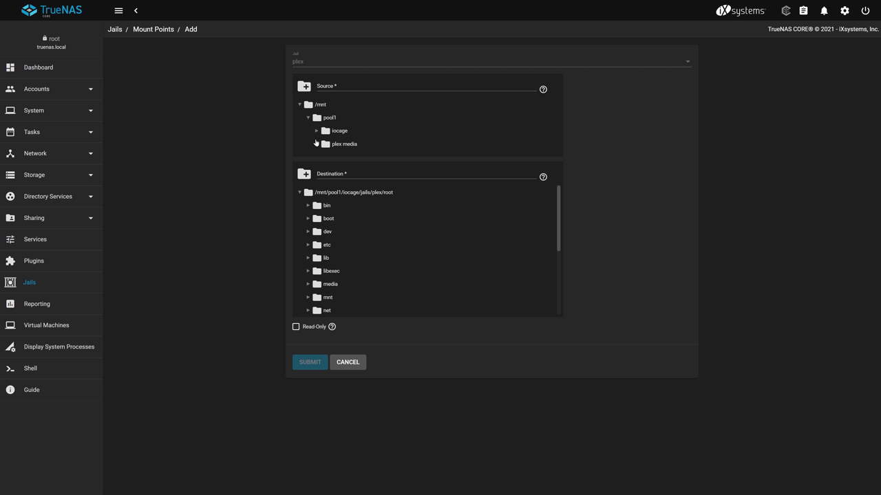
left_click(328, 148)
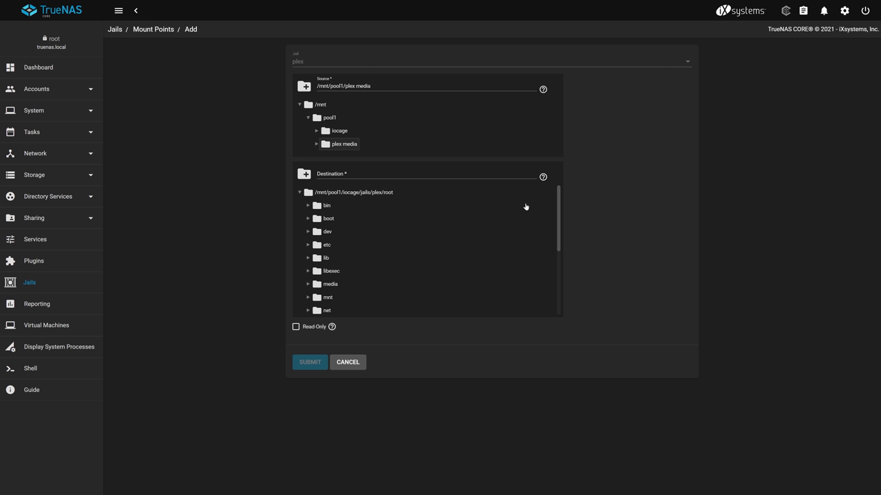
scroll(560, 200, "down", 1)
left_click_drag(561, 200, 560, 220)
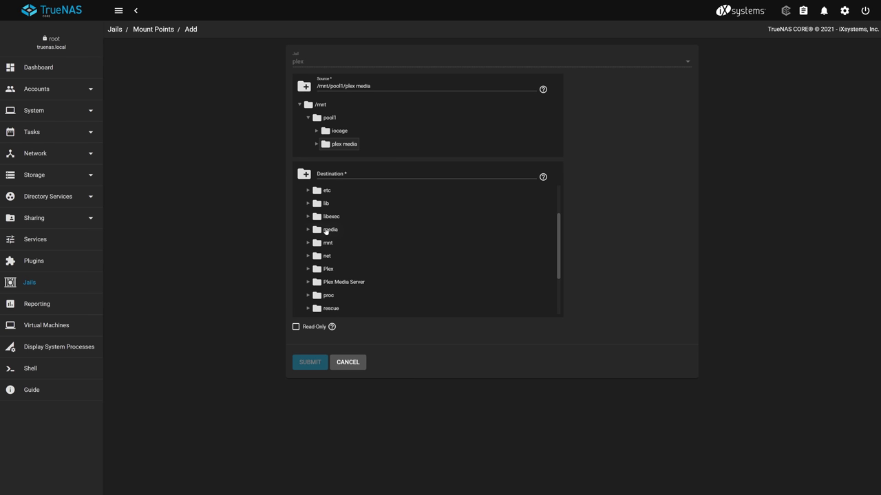
left_click(328, 230)
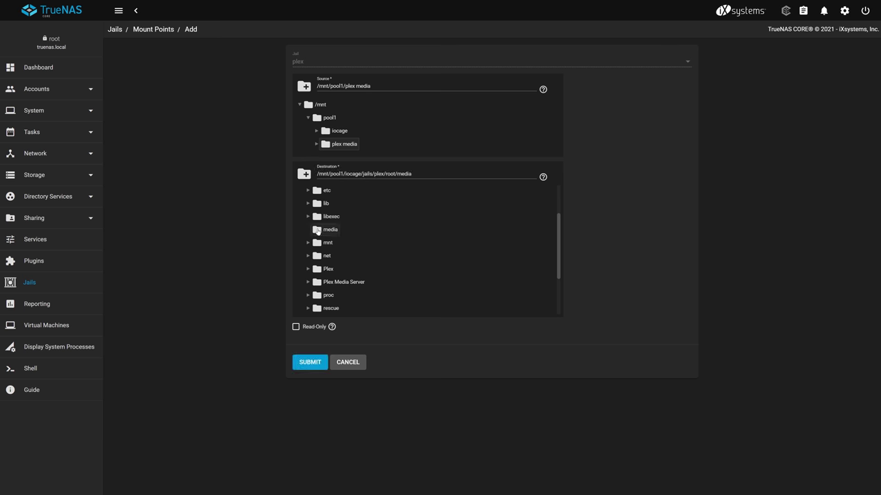
left_click(313, 362)
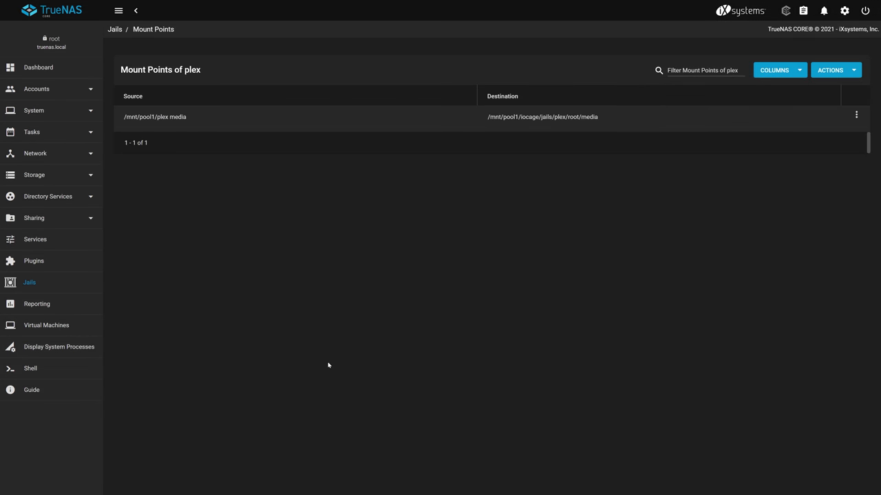
left_click(36, 261)
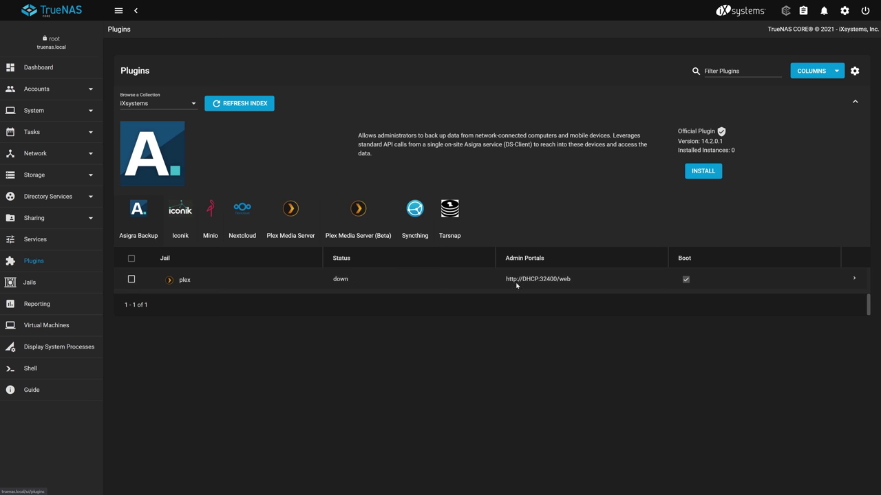
Start the plex jail and copy its admin portal address at 192.168.0.110
left_click(854, 281)
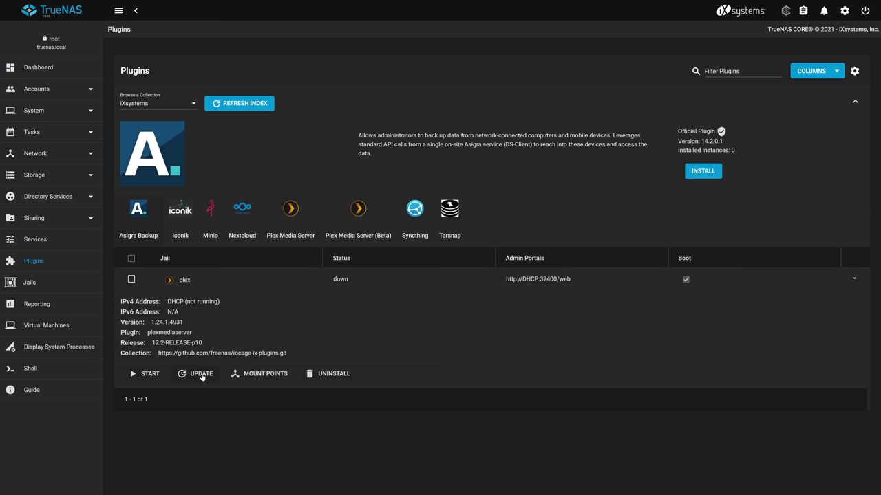
left_click(157, 378)
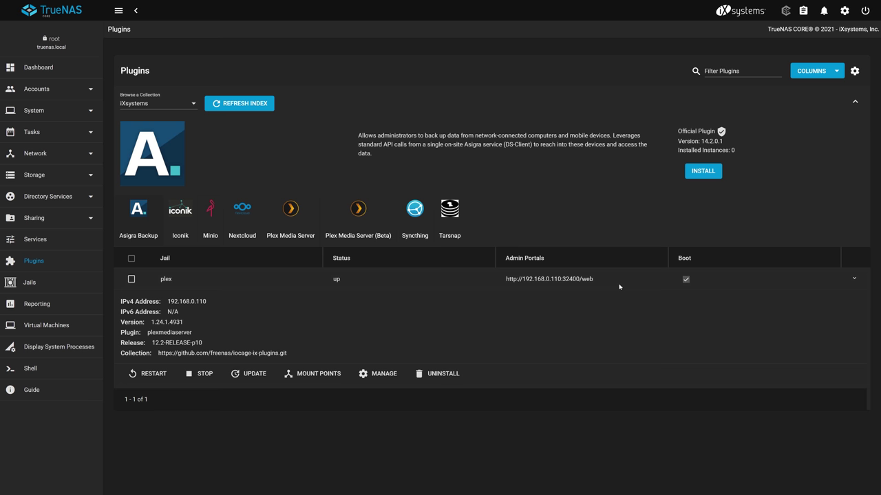
left_click_drag(620, 287, 504, 283)
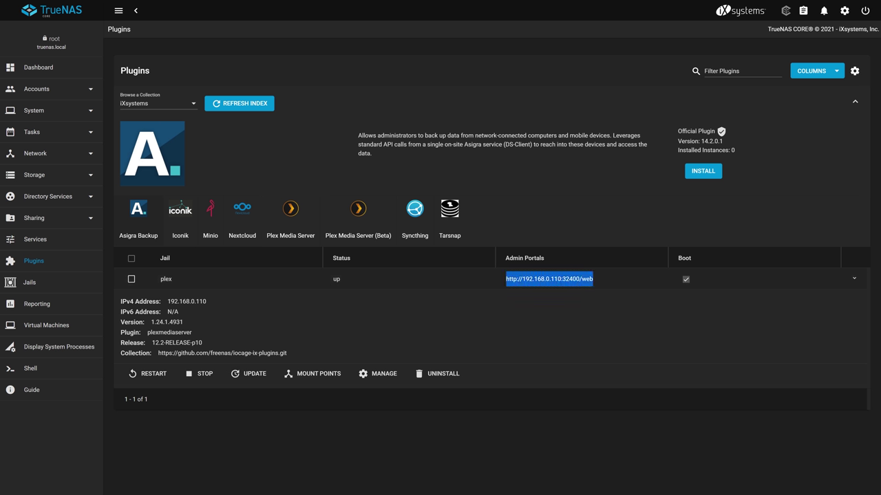
right_click(517, 283)
left_click(529, 289)
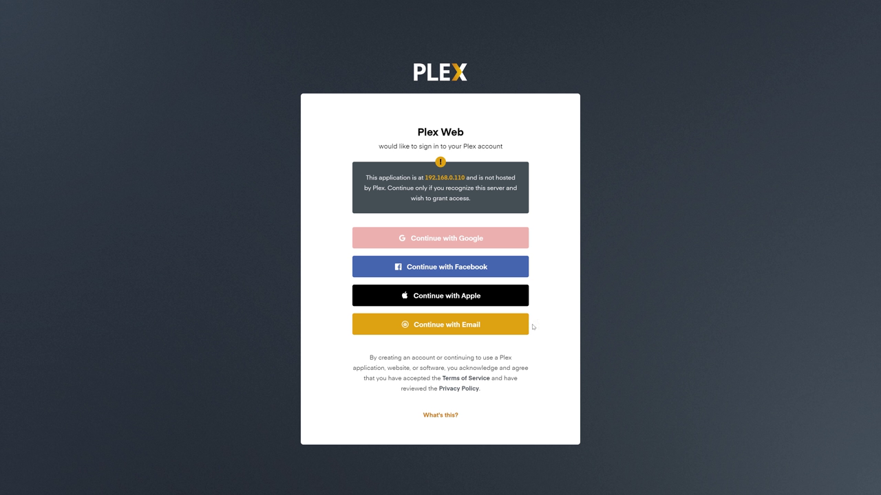
Sign in to Plex with the account e-mail and password, then dismiss How Plex Works
left_click(516, 331)
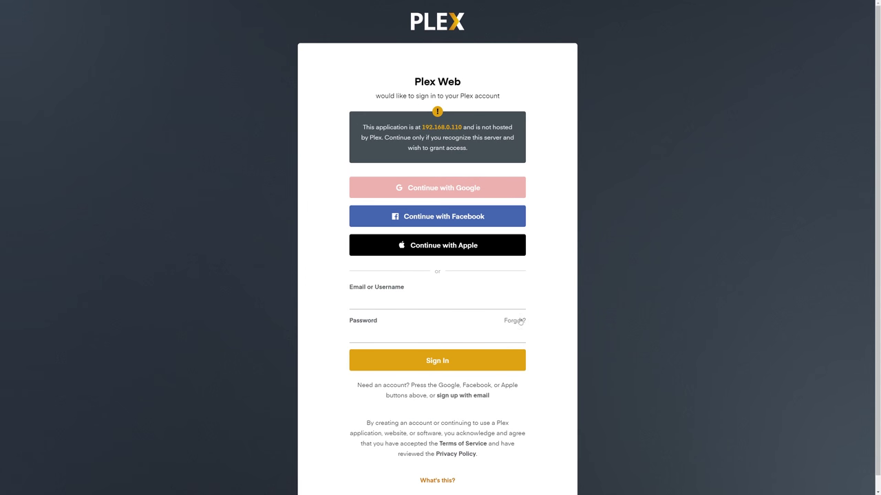
key("Tab")
type("••••••••••••••")
key("Return")
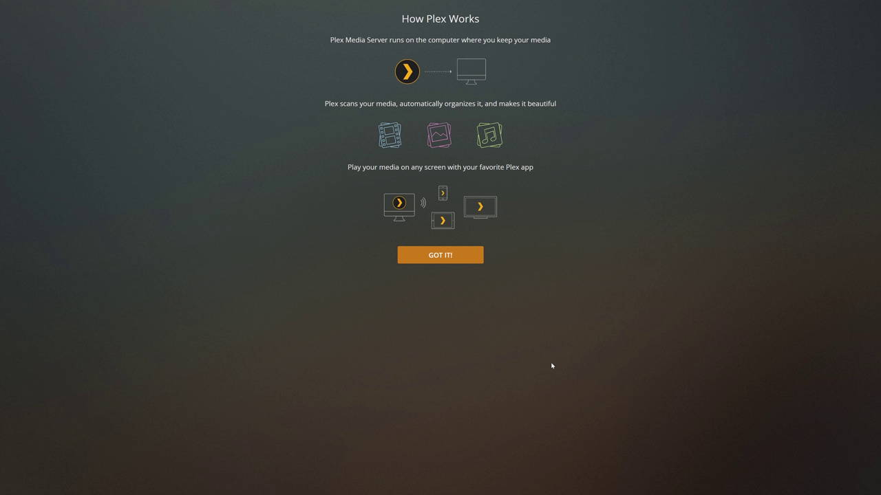
left_click(482, 254)
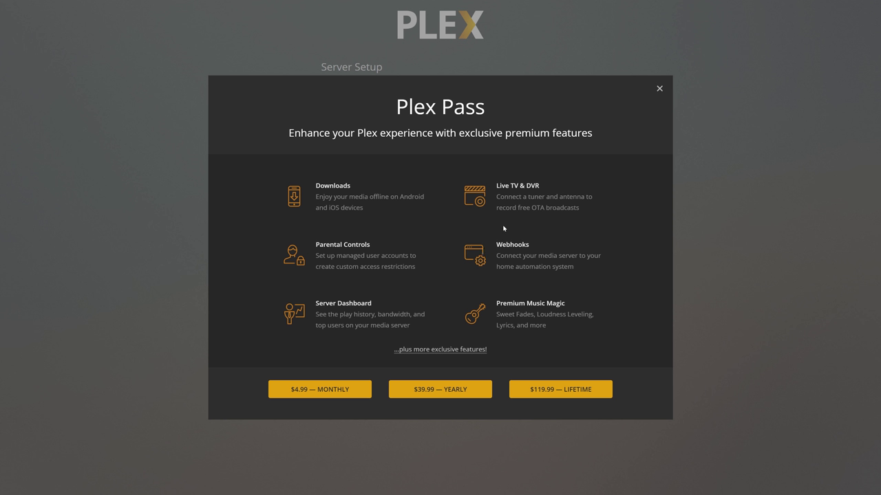
Close the Plex Pass offer and name the server 'plex on TrueNAS'
left_click(659, 88)
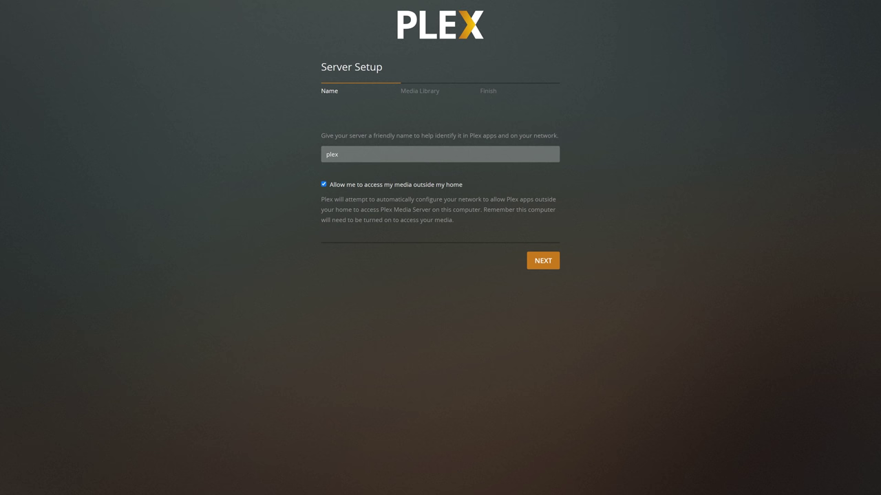
left_click(339, 154)
type("on TrueNA")
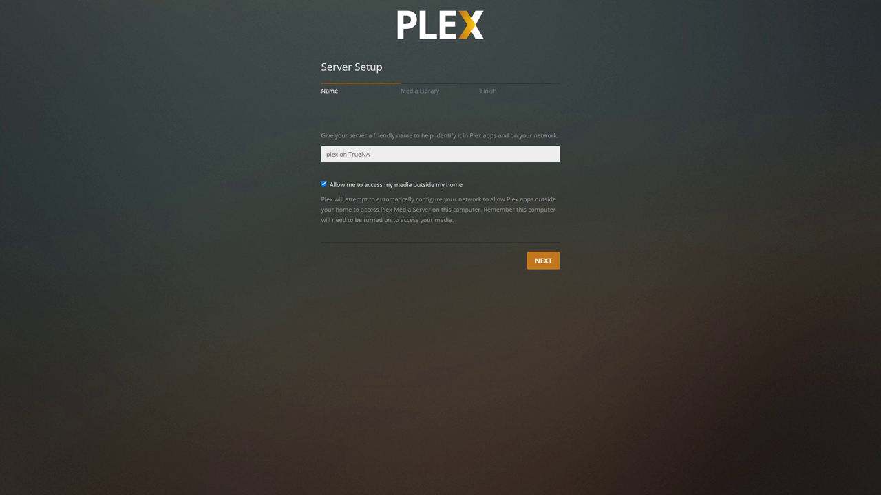
type("S")
left_click(543, 260)
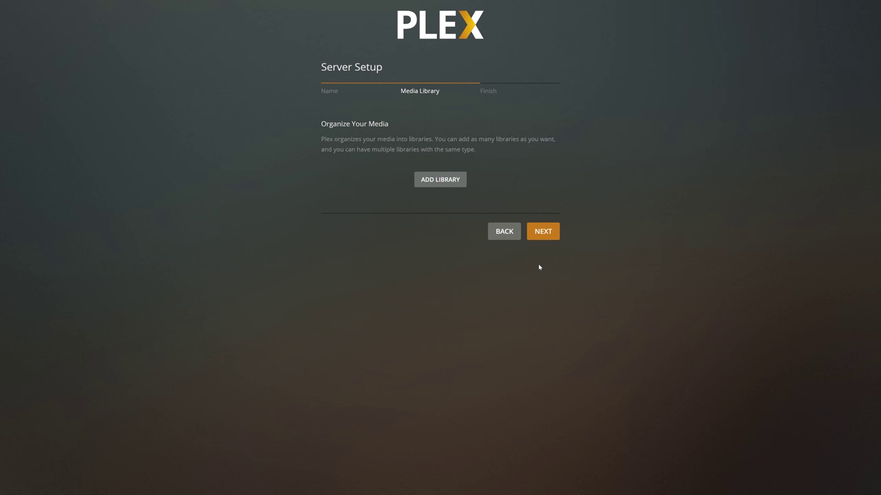
Create a Movies-type library with /media/movies as its media folder
left_click(458, 182)
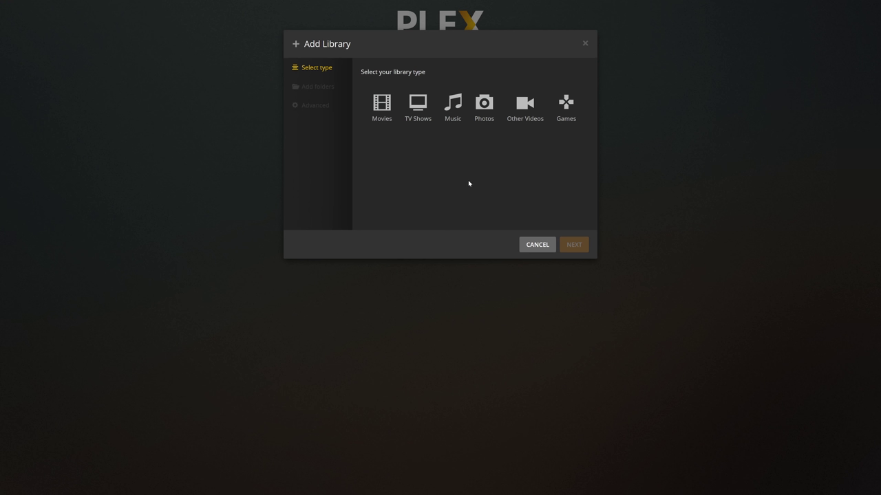
left_click(390, 112)
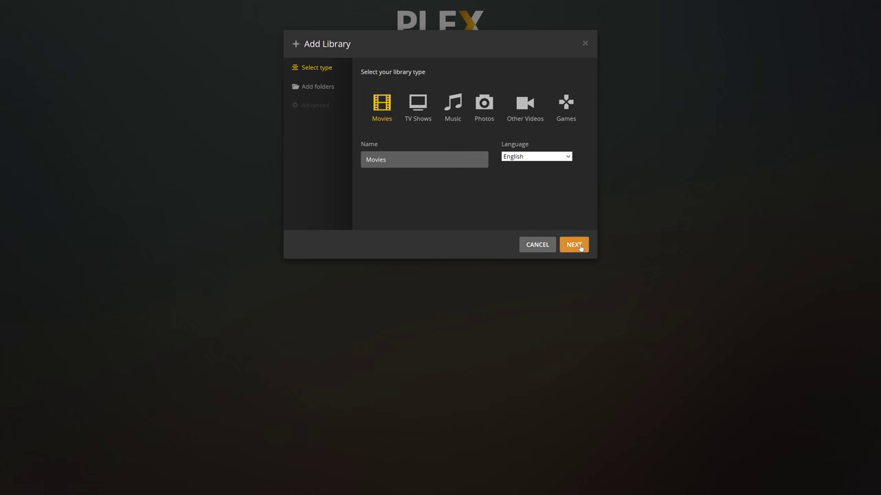
left_click(581, 246)
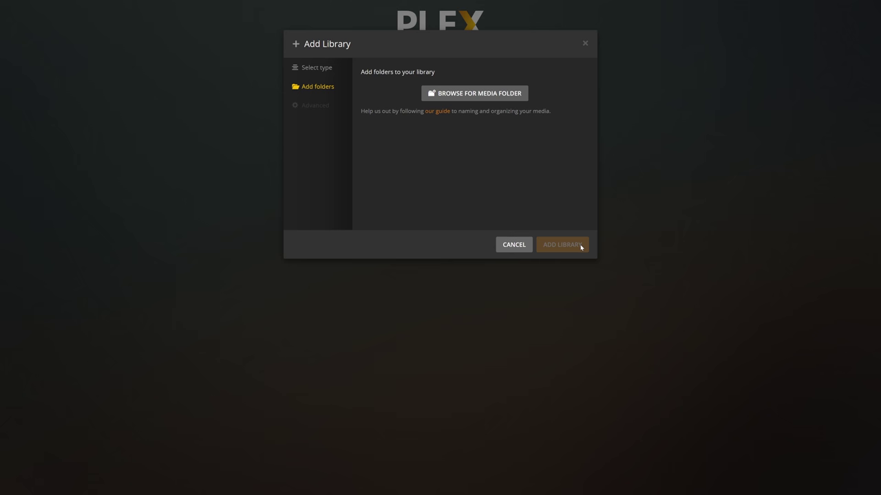
left_click(507, 97)
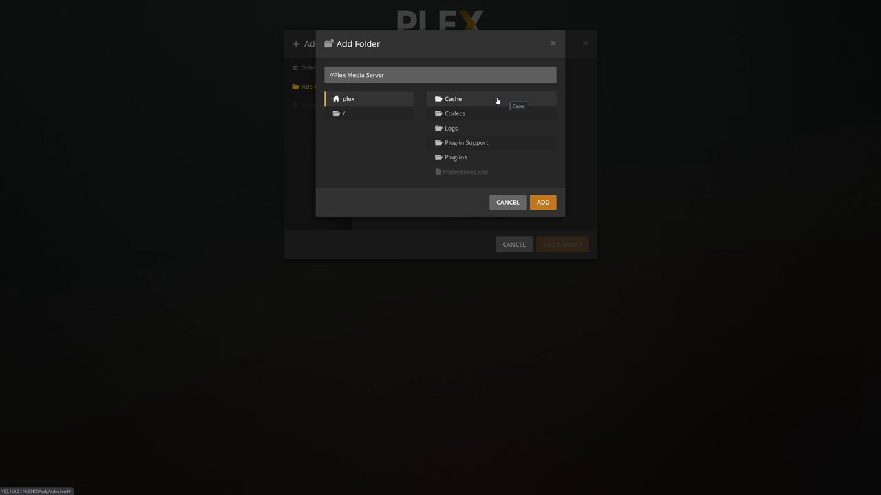
left_click(396, 114)
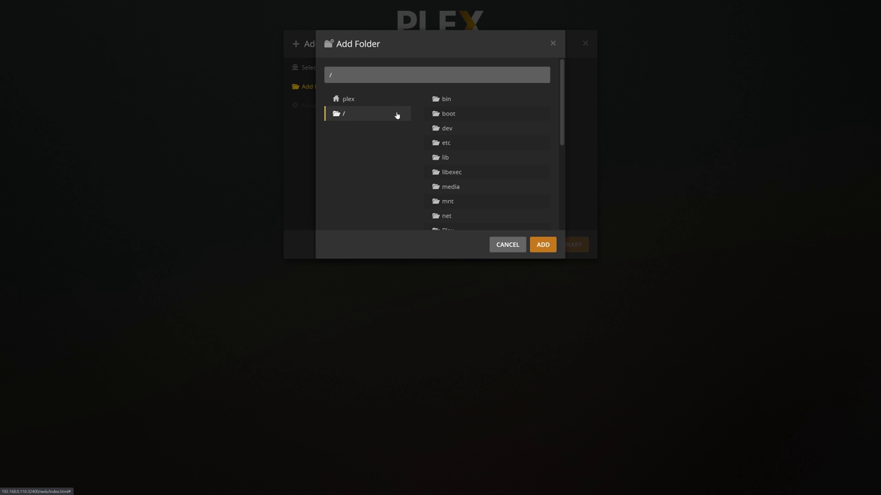
left_click(460, 187)
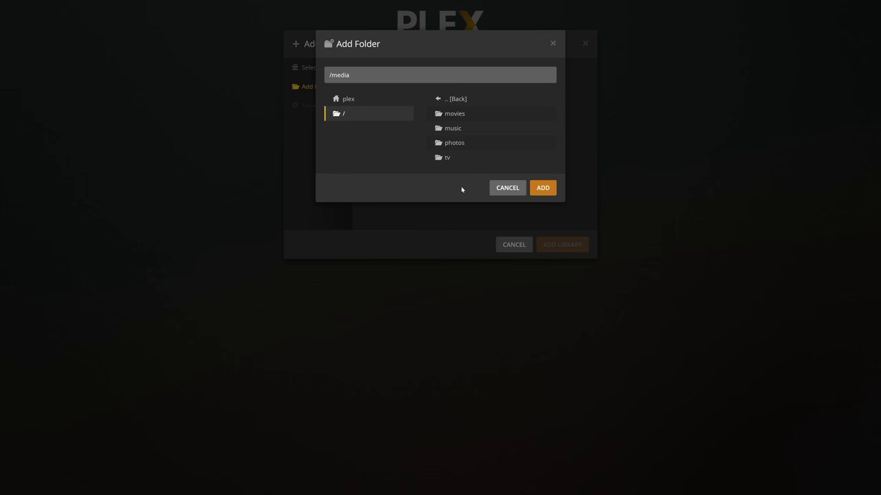
left_click(465, 114)
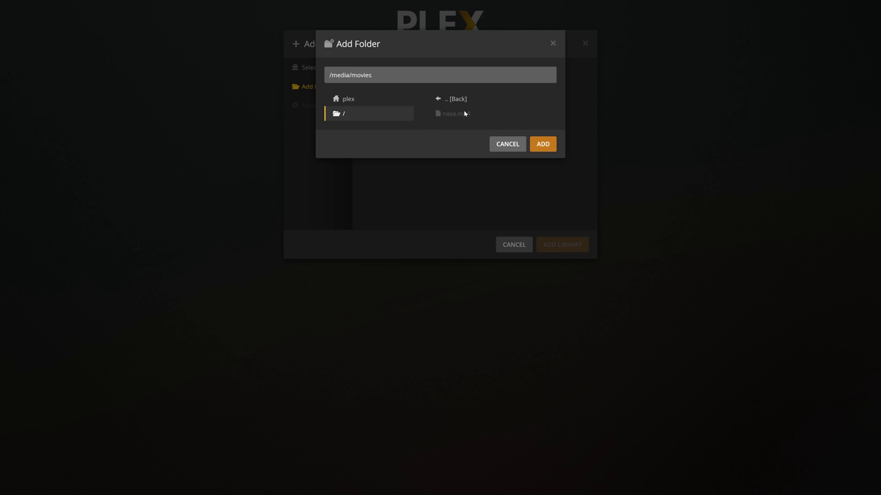
left_click(543, 144)
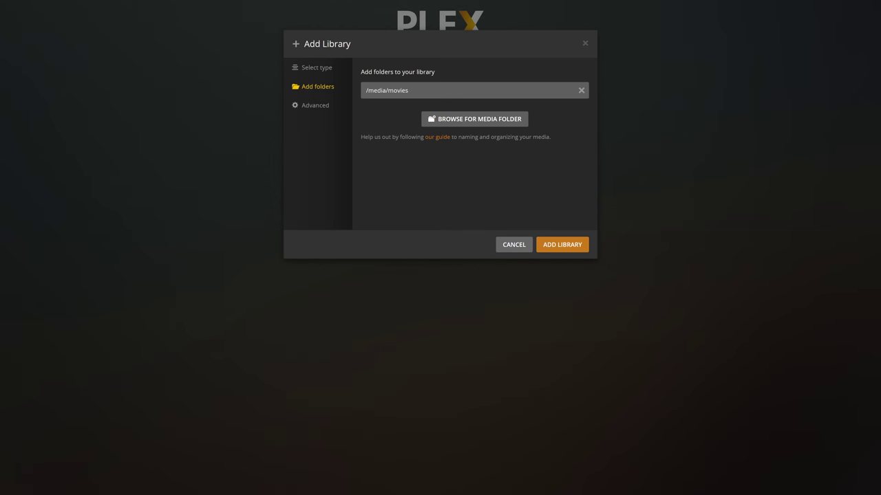
left_click(566, 244)
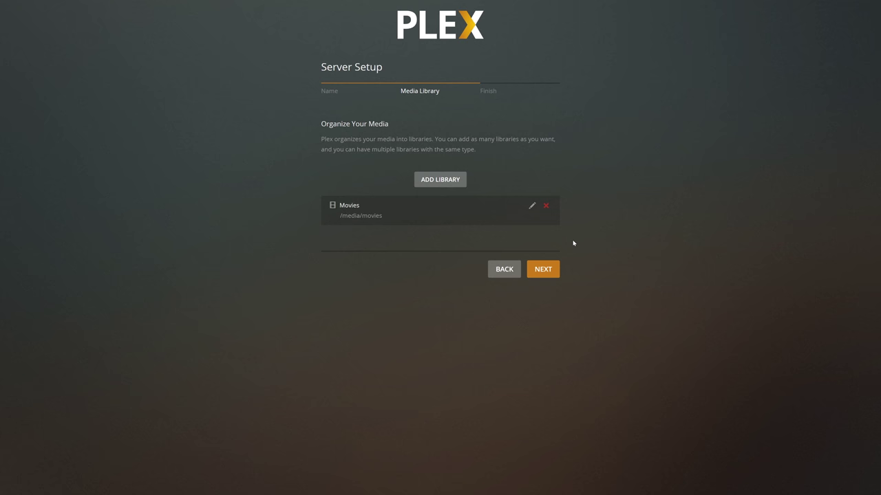
Add a TV Shows library, then advance to and complete the setup's finish step
left_click(459, 182)
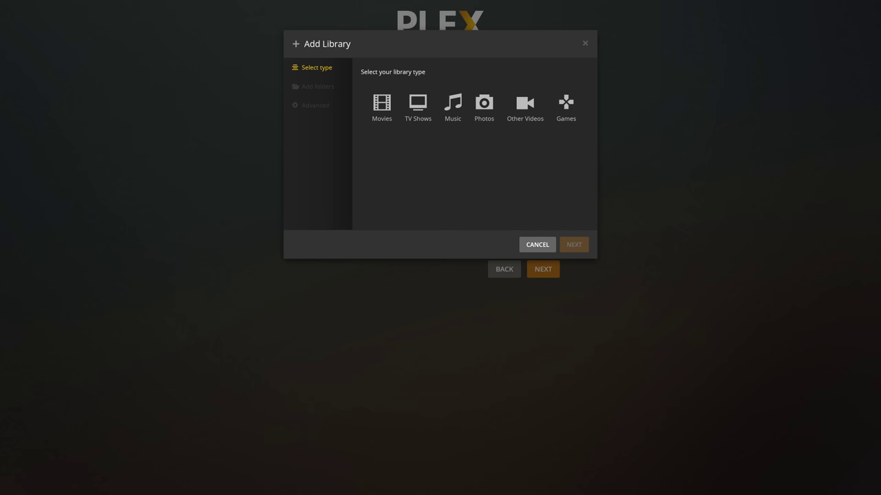
left_click(423, 122)
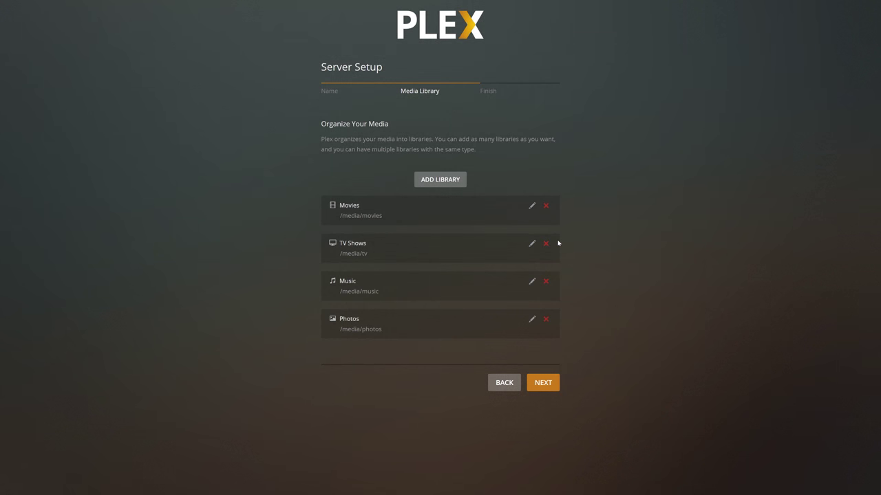
left_click(555, 386)
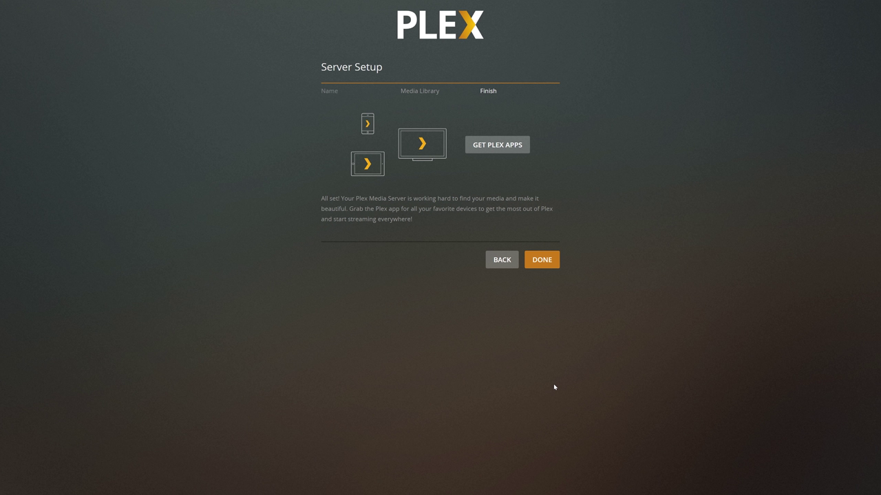
left_click(542, 260)
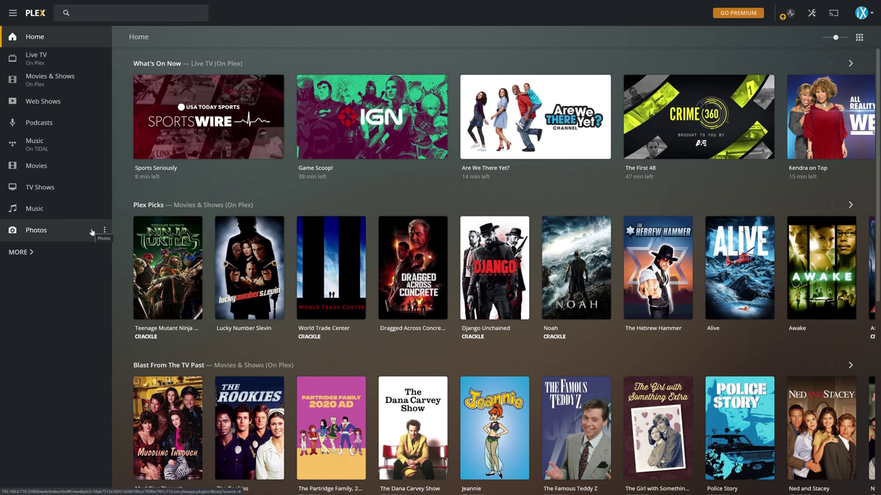
Open the Movies library from the left sidebar
left_click(50, 172)
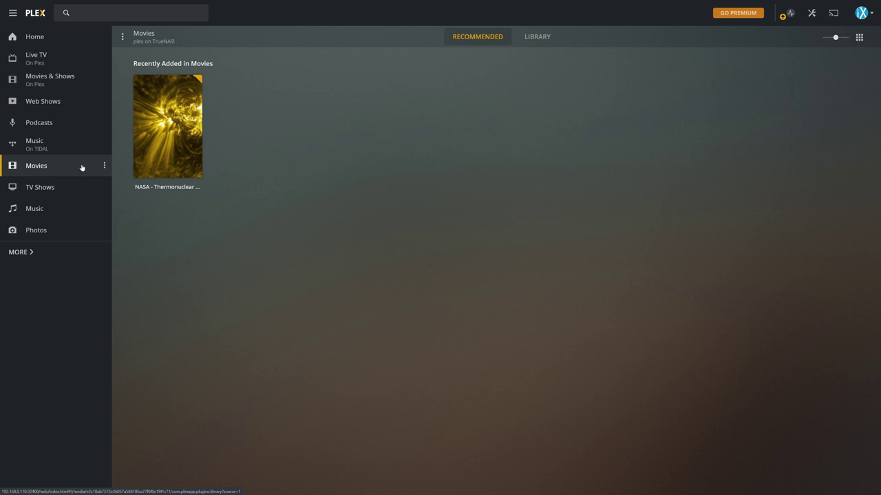
Play the NASA – Thermonuclear Art video and seek ahead via 2:49 and 4:54 to 11:53
left_click(167, 135)
left_click(49, 454)
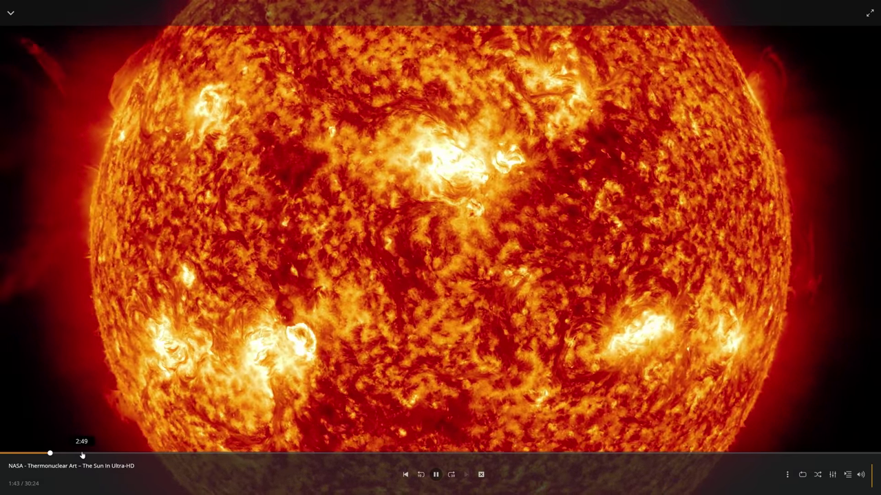
left_click(81, 455)
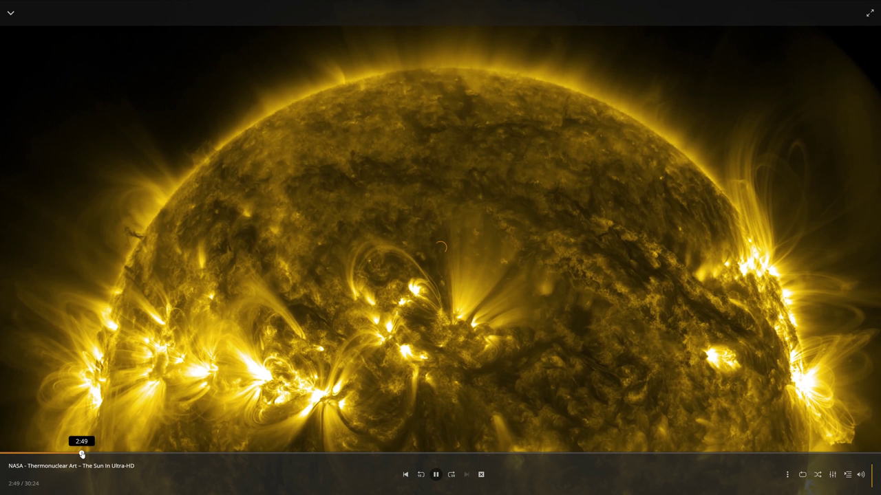
left_click(142, 455)
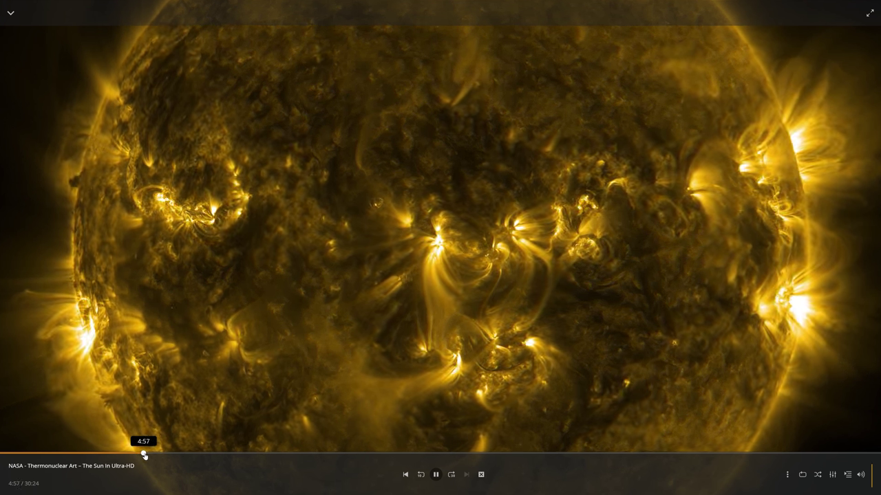
left_click(345, 456)
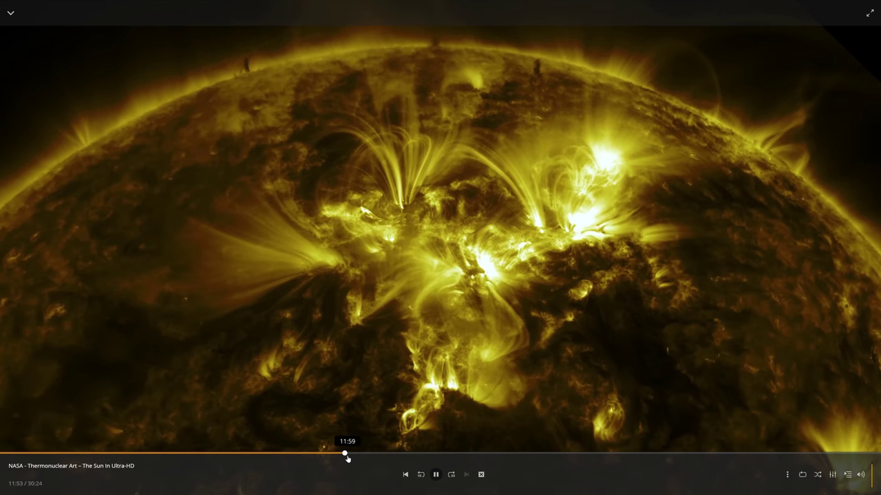